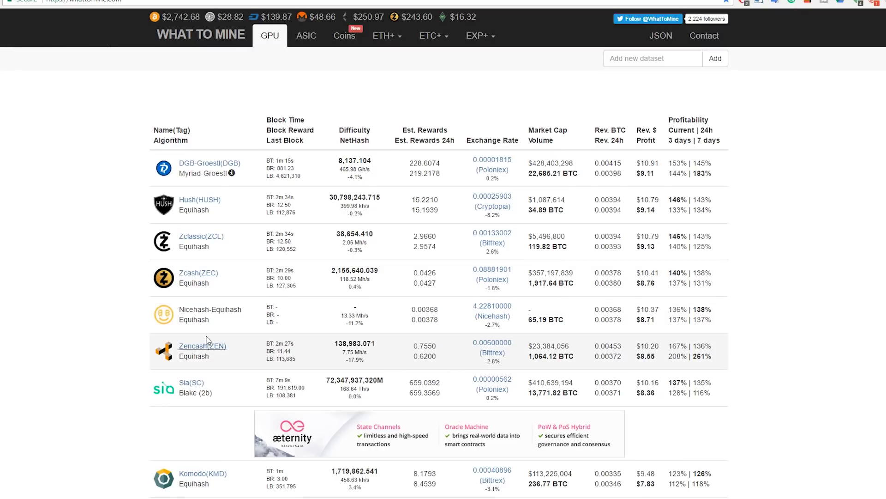
Step: Browse the WhatToMine GPU coin list, comparing the profitability of the listed coins down to Ethereum
triple_click(184, 306)
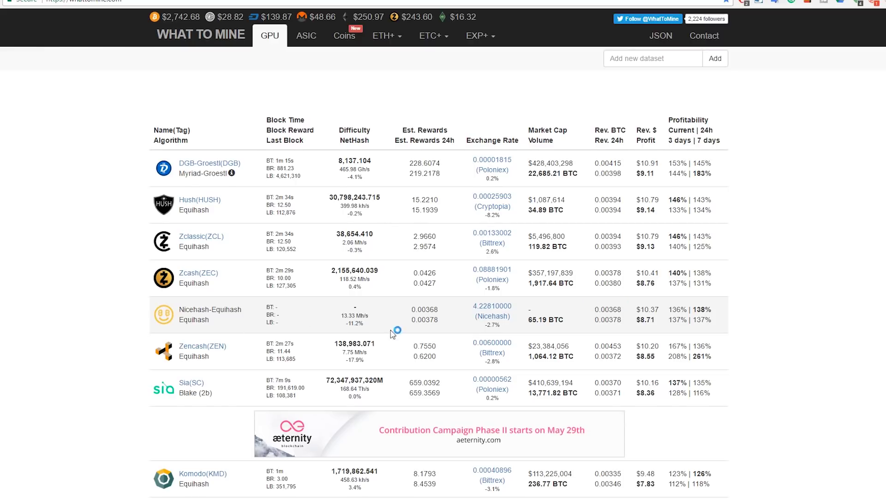
scroll(407, 359, "down", 3)
scroll(407, 359, "down", 5)
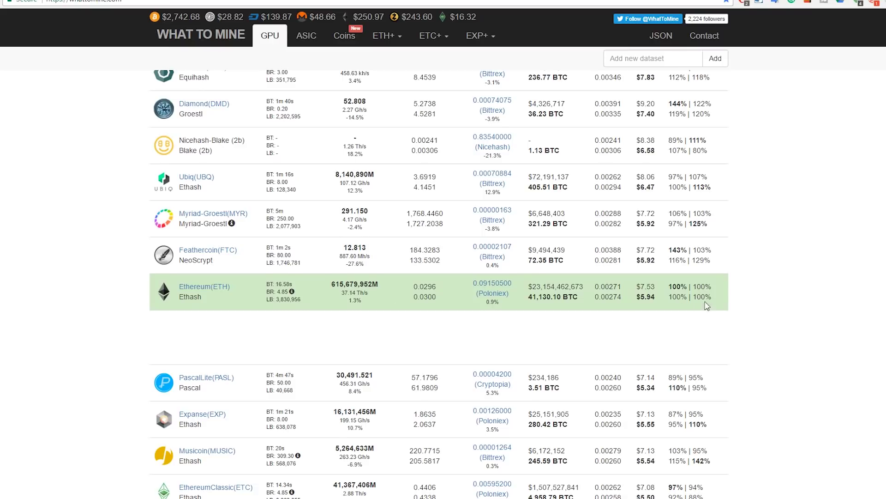
scroll(514, 331, "up", 7)
scroll(514, 331, "up", 8)
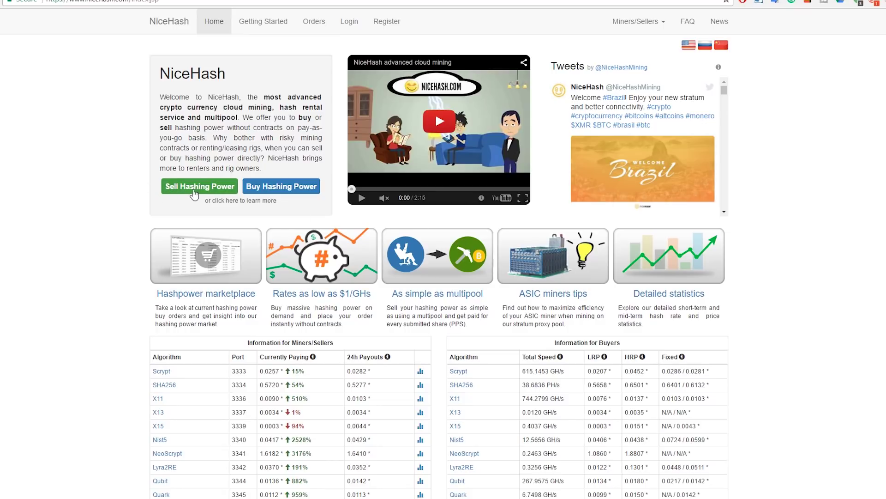
Step: Open the NiceHash page on selling hashing power and go on to the NiceHash Miner software for CPU/GPU mining
left_click(194, 190)
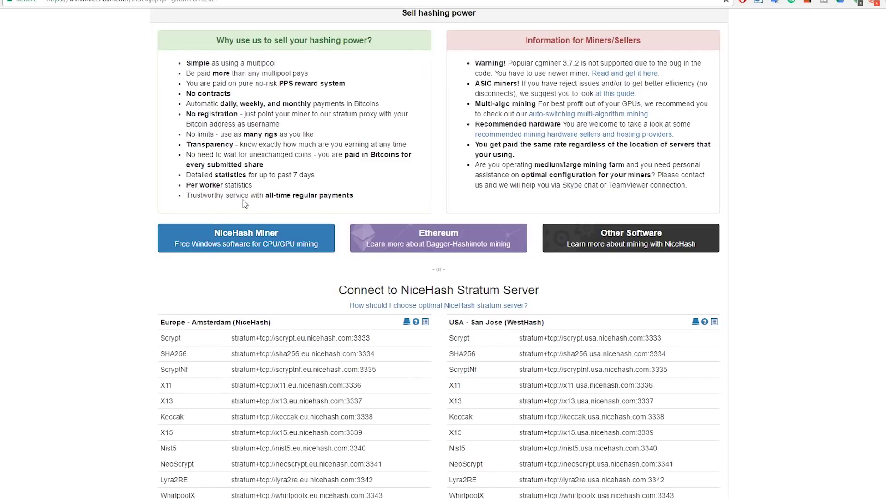
left_click(266, 237)
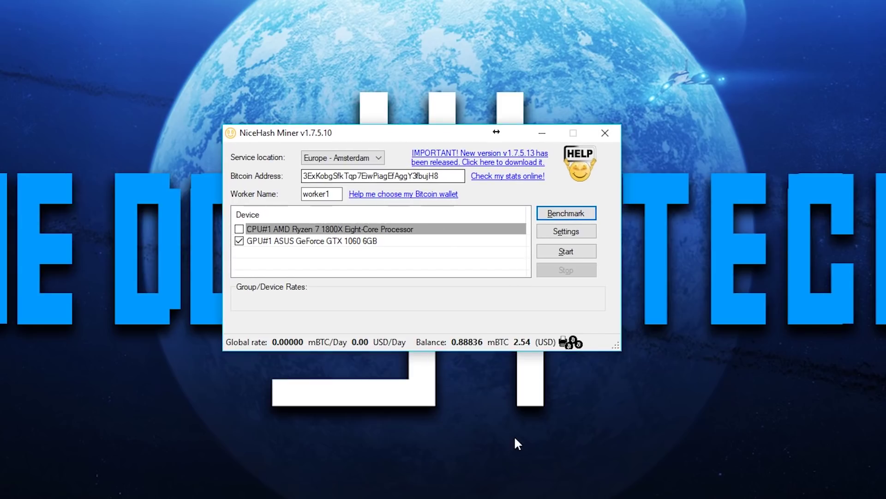
Step: Switch to NiceHash Miner and choose Europe - Amsterdam as the service location
left_click(443, 152)
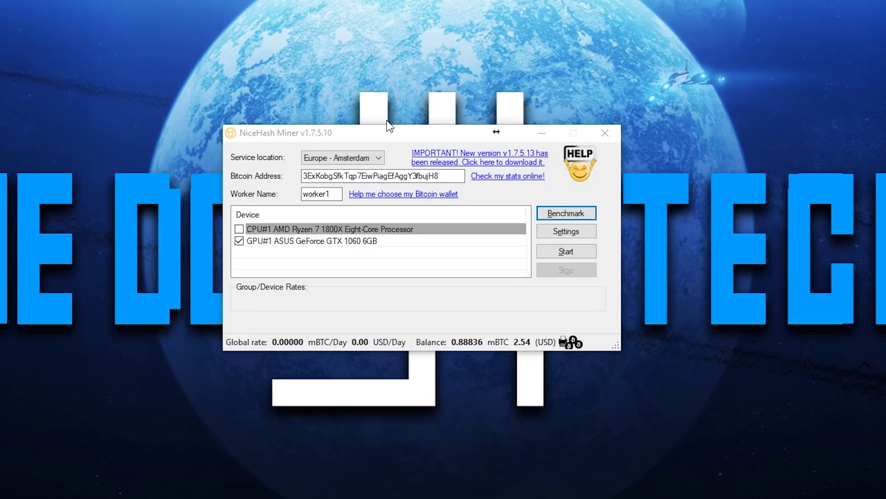
left_click(341, 134)
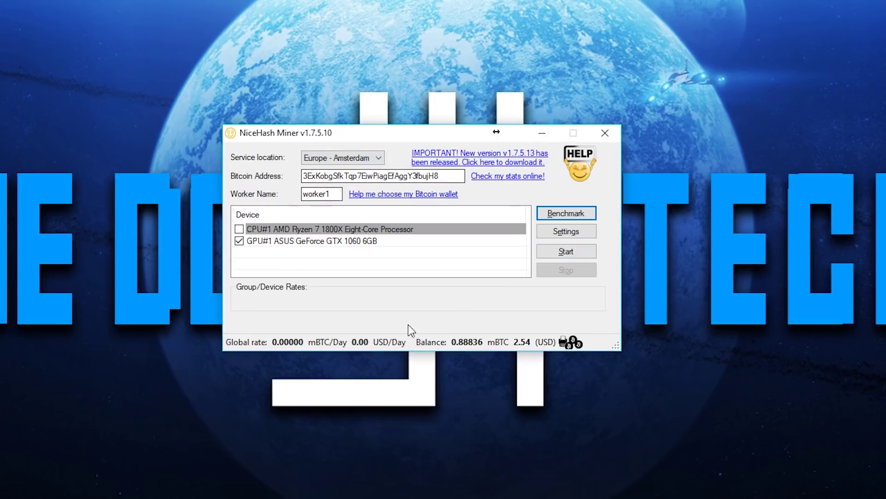
left_click(344, 158)
left_click(329, 169)
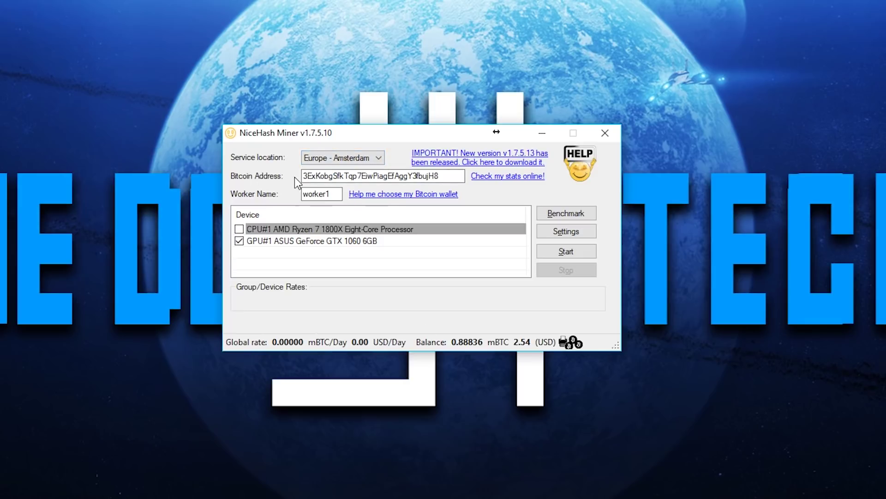
Step: Check the Bitcoin address and the GPU entry, and start mining on the ASUS GeForce GTX 1060 6GB
left_click_drag(440, 175, 268, 192)
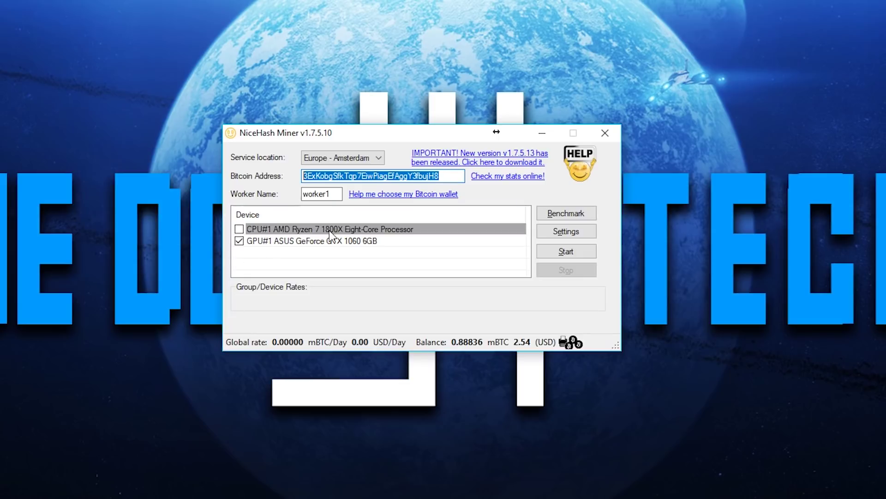
left_click(281, 242)
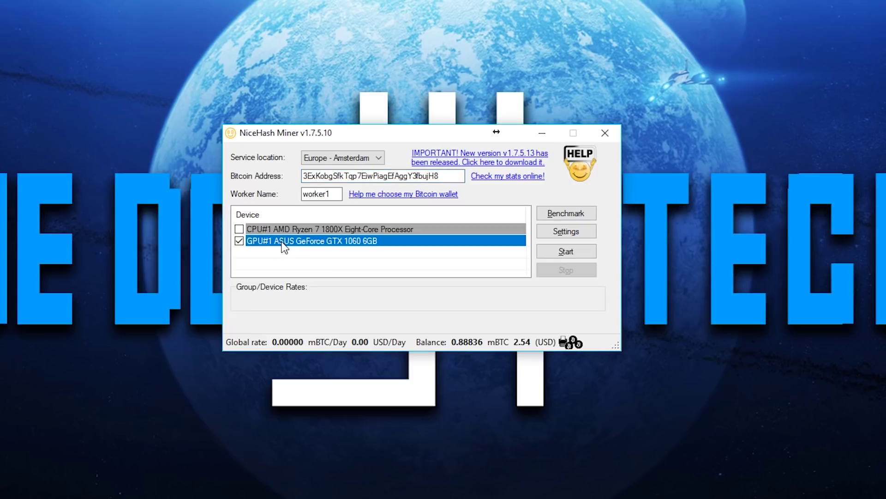
double_click(448, 176)
left_click(353, 261)
left_click(572, 253)
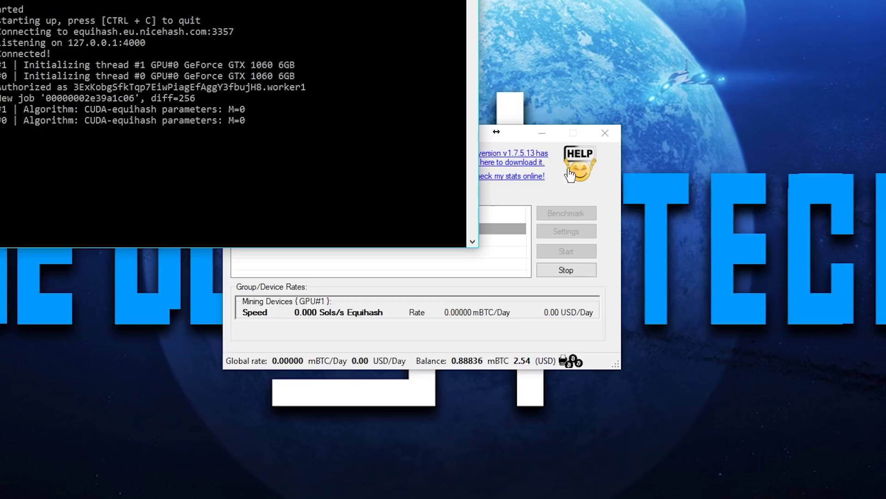
Step: Move the miner window clear of the console output, compare the speed and earning rates, and stop mining
left_click(577, 181)
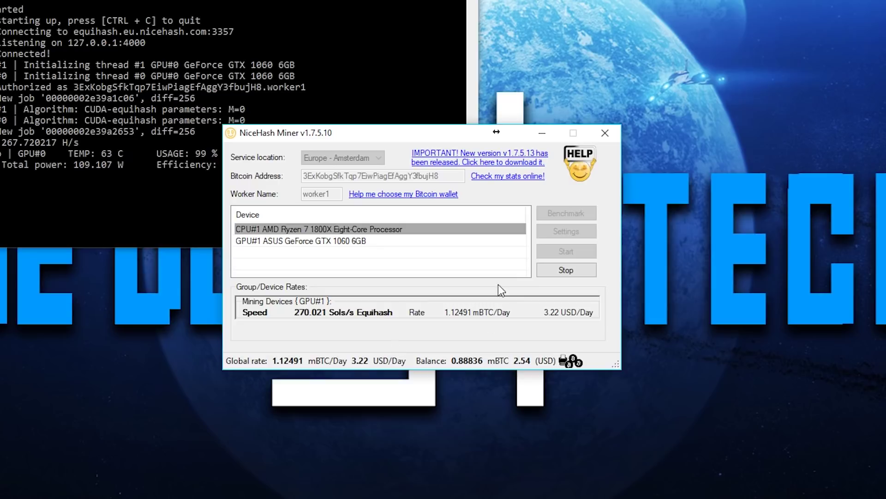
left_click_drag(355, 134, 550, 148)
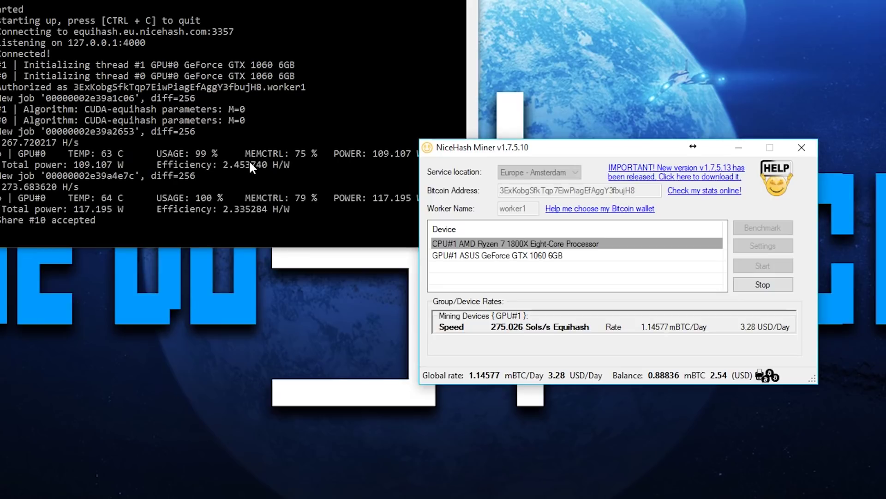
left_click(169, 107)
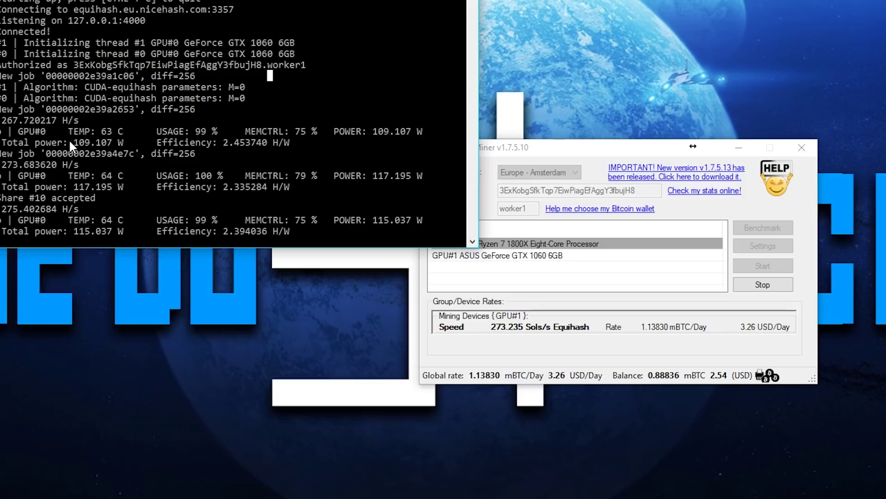
left_click(603, 317)
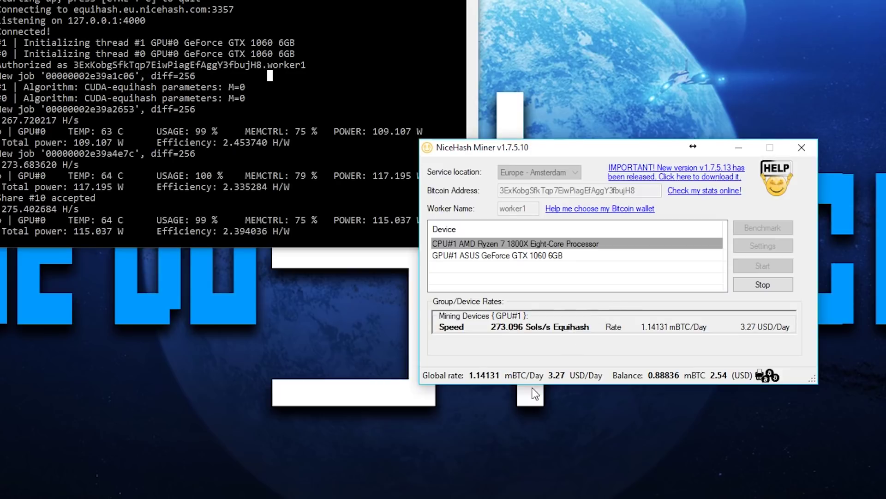
left_click(770, 281)
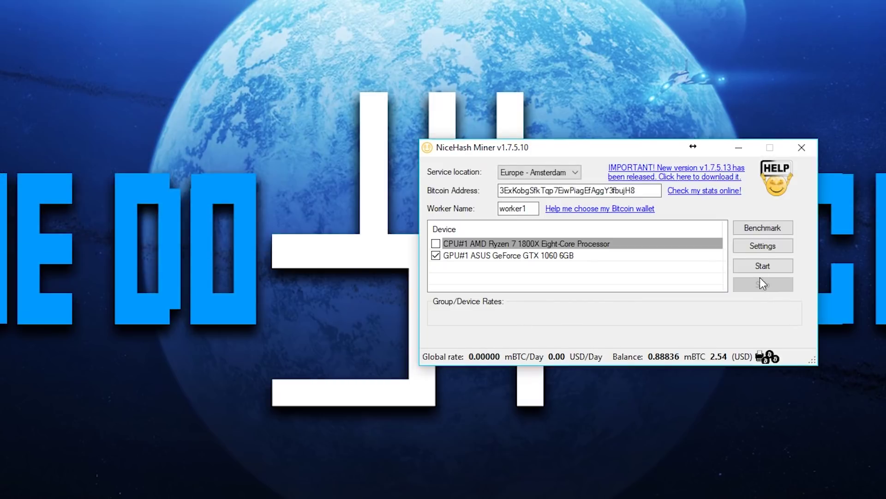
Step: Open the benchmark and examine the algorithm speeds and BTC/Day values for the ASUS GeForce GTX 1060 6GB, and close it
left_click(773, 228)
left_click(501, 171)
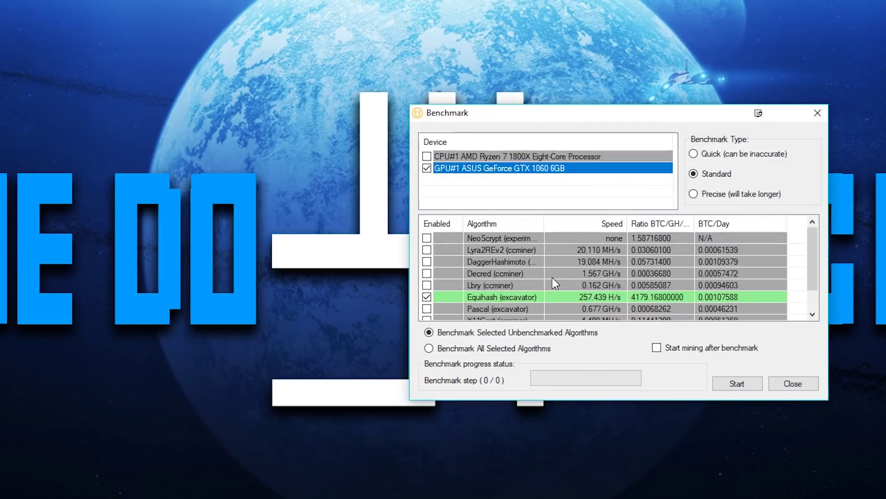
scroll(550, 267, "down", 1)
scroll(579, 284, "up", 1)
scroll(506, 304, "down", 1)
scroll(512, 301, "up", 1)
scroll(484, 306, "down", 1)
scroll(481, 295, "up", 1)
left_click(795, 383)
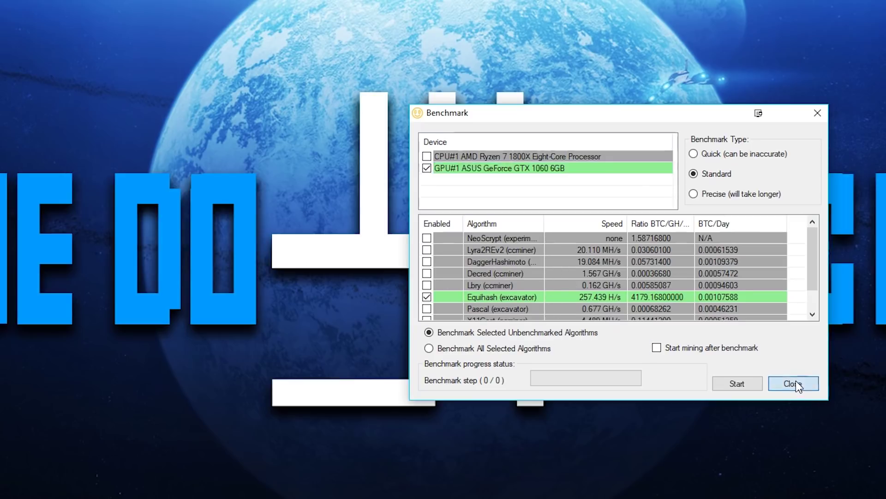
Step: Review the miner's general, advanced and GTX 1060 algorithm settings, and close them without changing anything
left_click(762, 245)
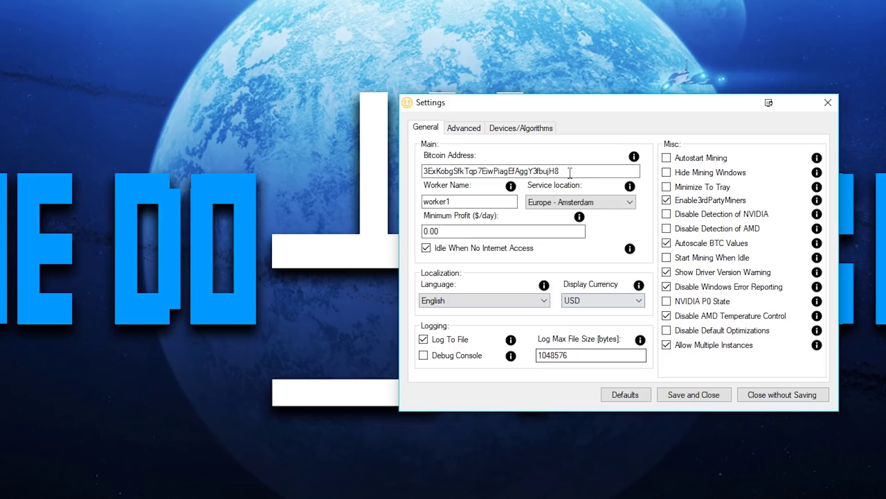
left_click(512, 130)
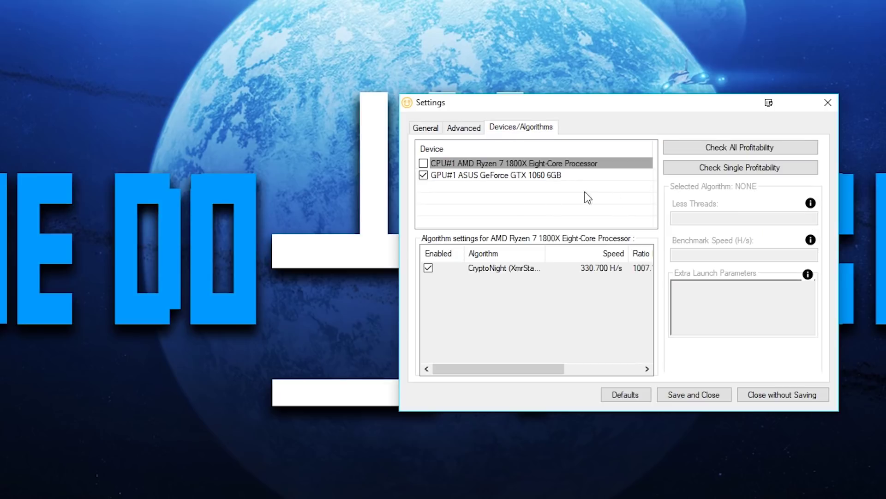
left_click(497, 178)
scroll(500, 319, "down", 1)
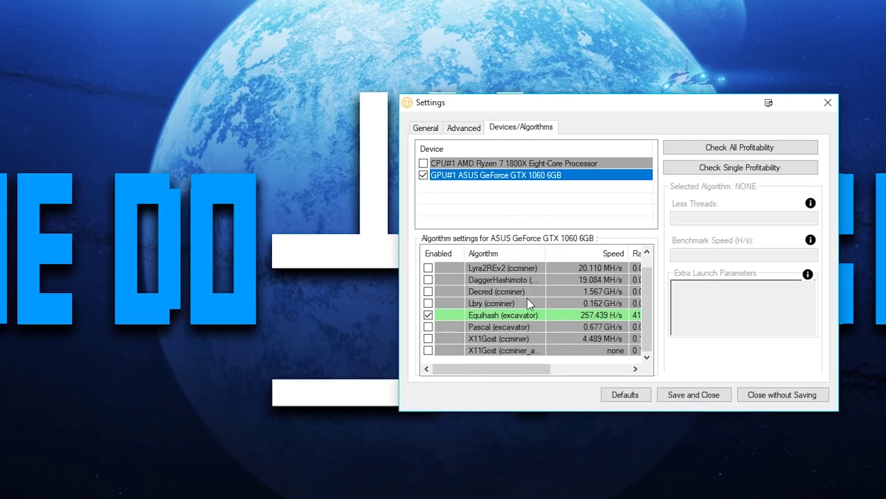
left_click(461, 128)
left_click(425, 128)
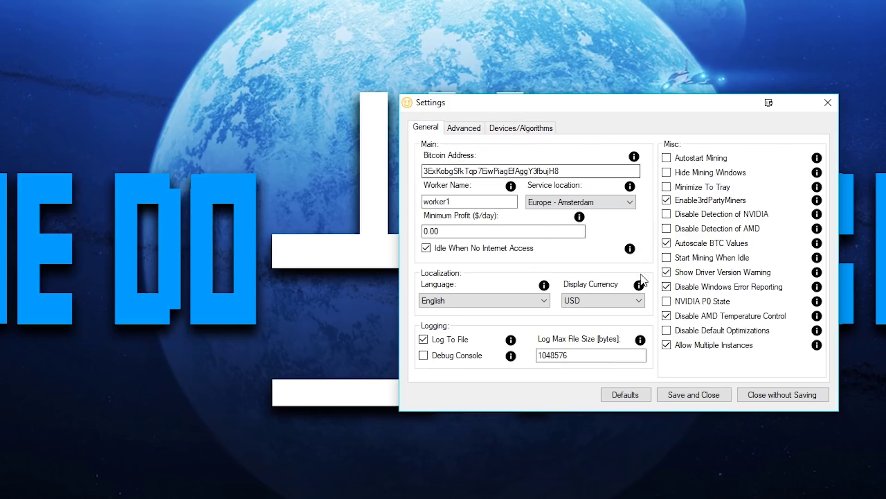
left_click(822, 104)
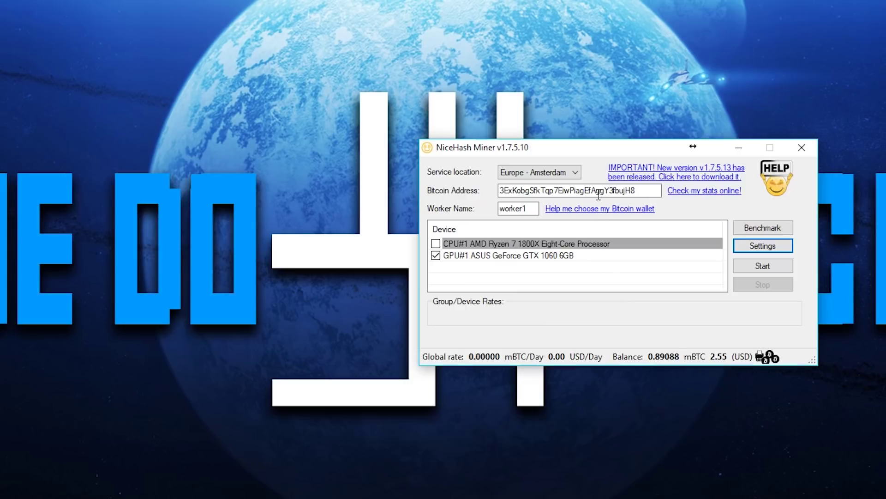
left_click(652, 190)
double_click(623, 184)
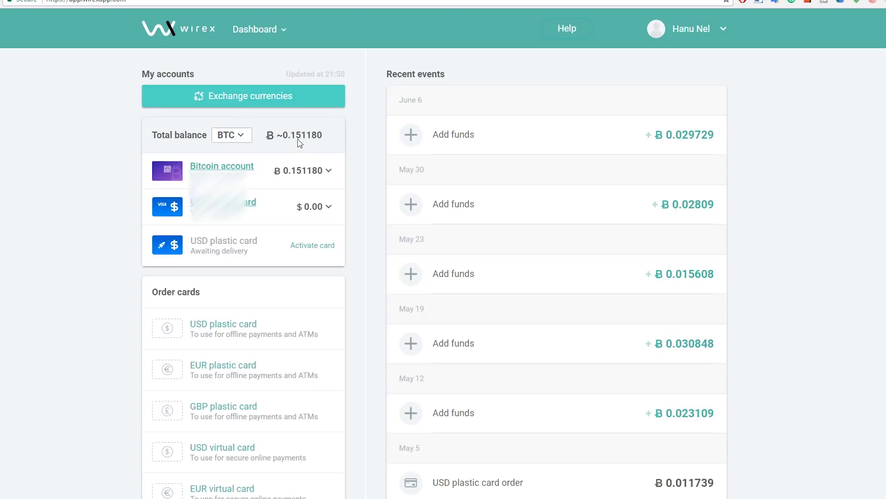
Step: Switch to the Wirex dashboard and choose a display currency for the total balance
left_click(242, 136)
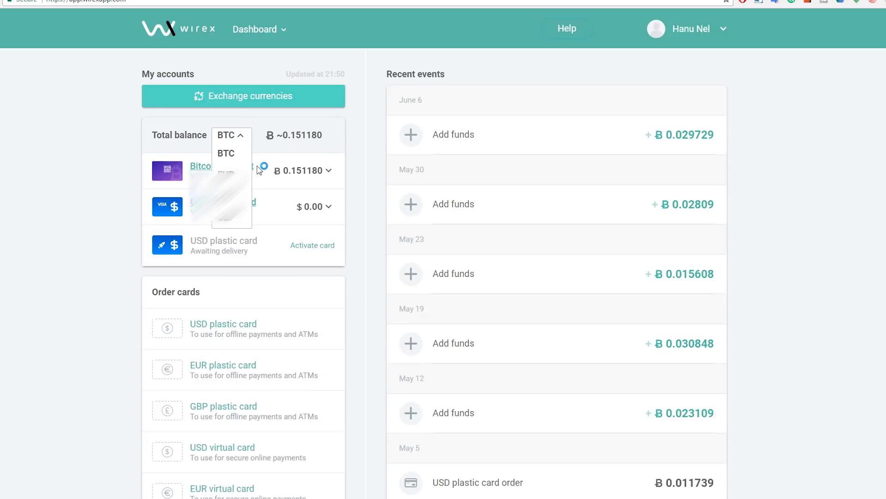
left_click(229, 195)
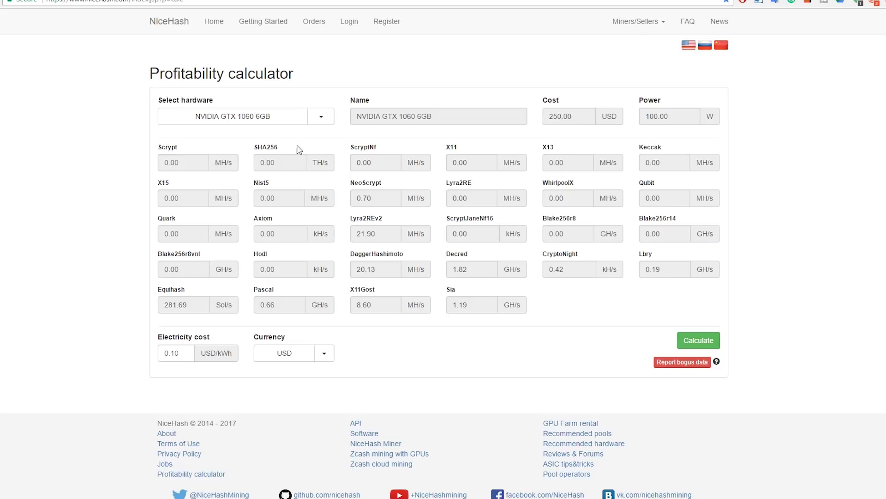
Step: Calculate the profitability of the NVIDIA GTX 1060 6GB on NiceHash and examine the payrate chart, algorithm shares and profit table
left_click(700, 351)
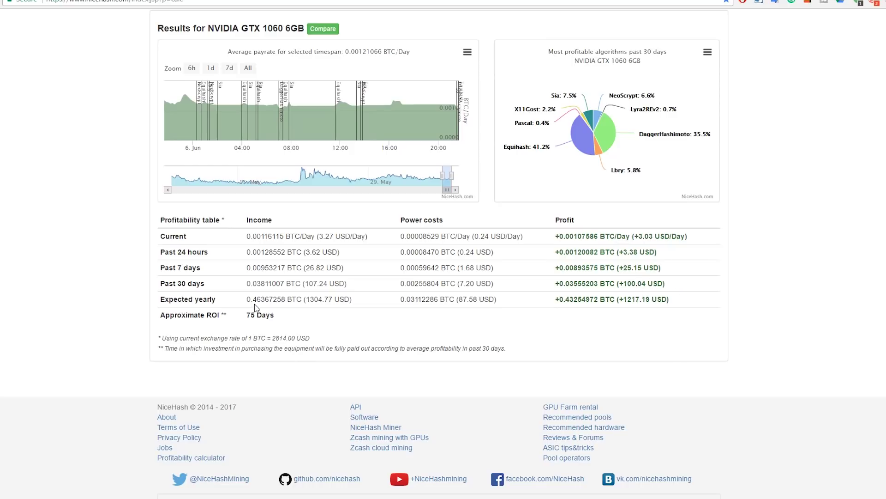
scroll(266, 301, "up", 8)
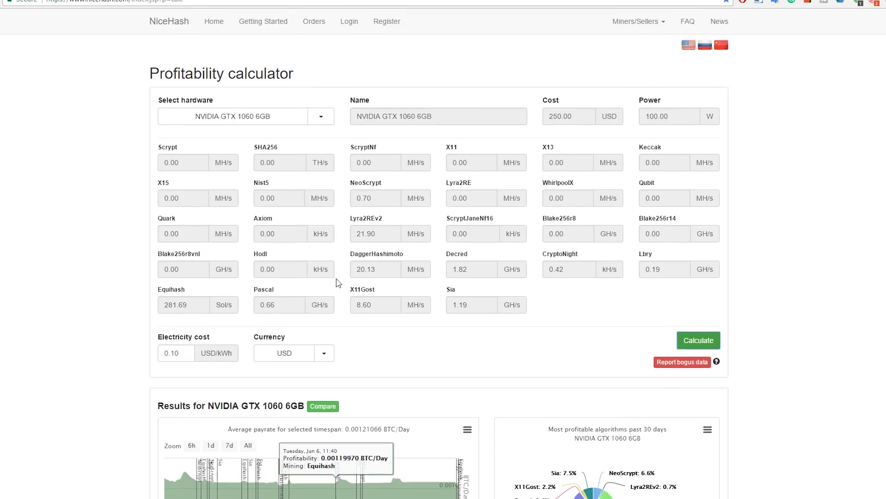
scroll(314, 279, "down", 8)
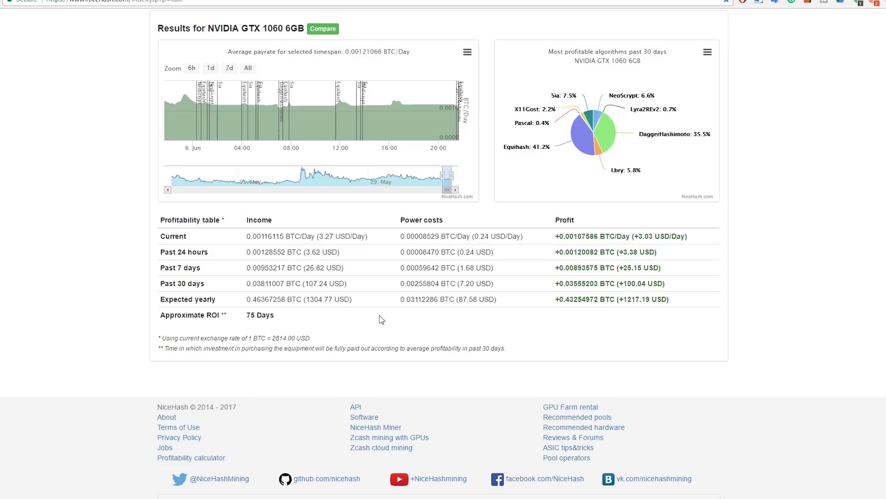
scroll(380, 317, "up", 8)
scroll(390, 323, "down", 4)
mouse_move(613, 305)
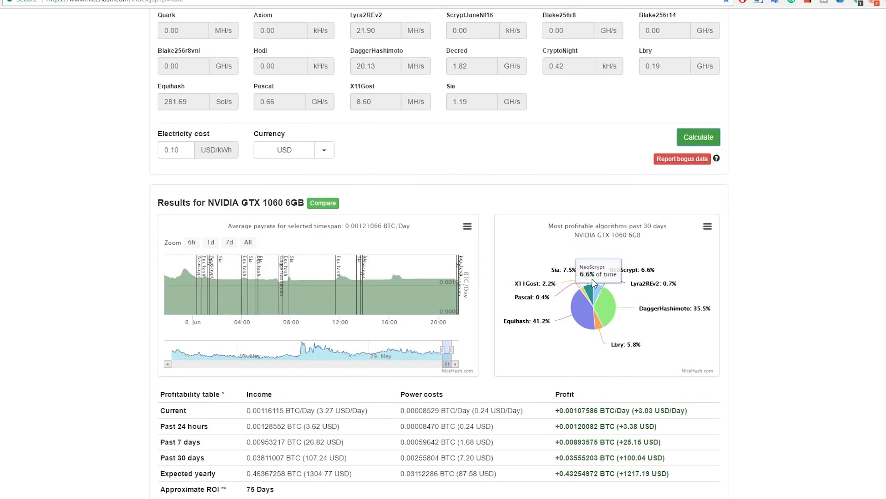
scroll(579, 246, "down", 4)
scroll(580, 245, "up", 2)
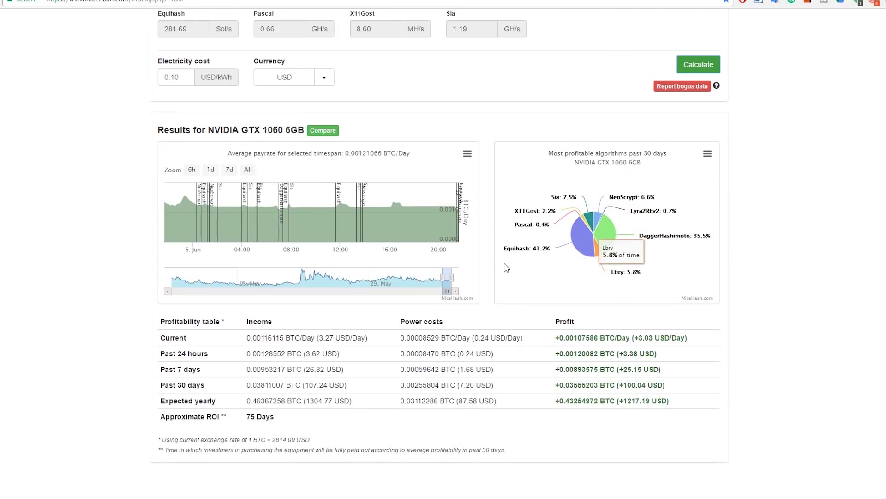
scroll(278, 430, "up", 1)
scroll(278, 431, "up", 5)
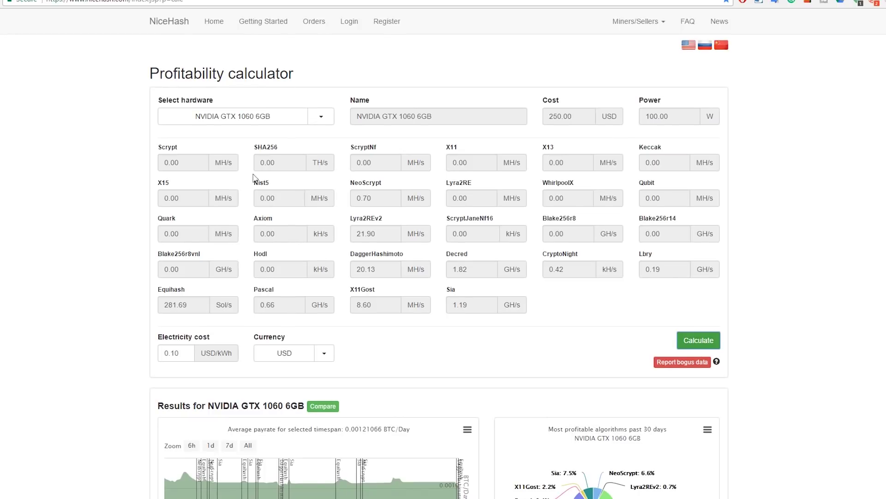
Step: Set the calculator's hardware to AMD RX 580 4GB and calculate its profitability
left_click(321, 116)
scroll(300, 197, "down", 2)
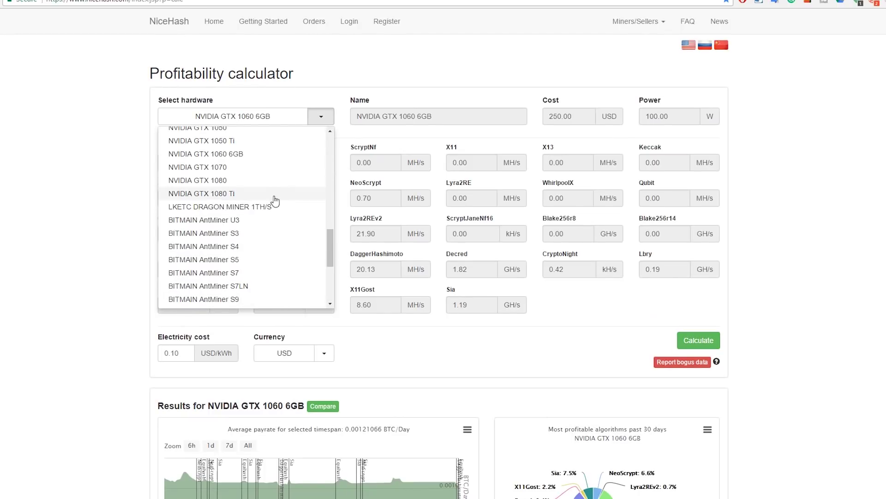
scroll(273, 201, "up", 5)
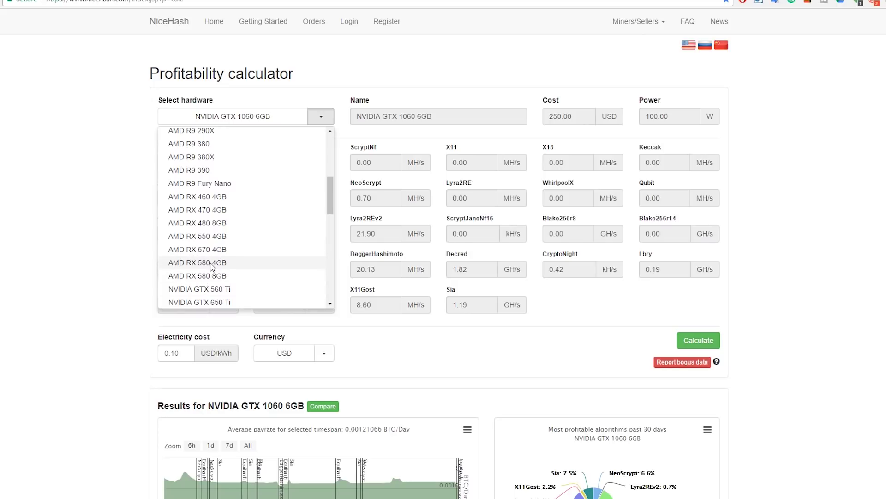
left_click(220, 262)
left_click(699, 342)
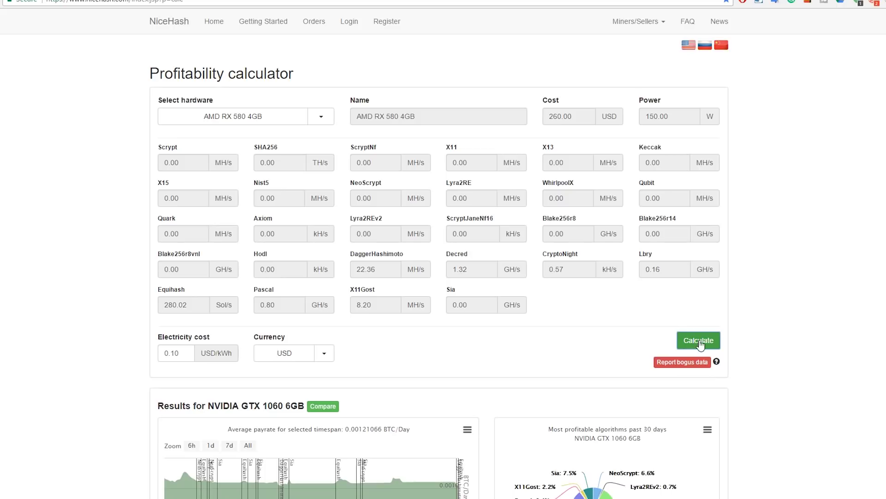
Step: Examine the AMD RX 580 4GB's cost, algorithm shares, profit table and approximate ROI
scroll(692, 323, "up", 8)
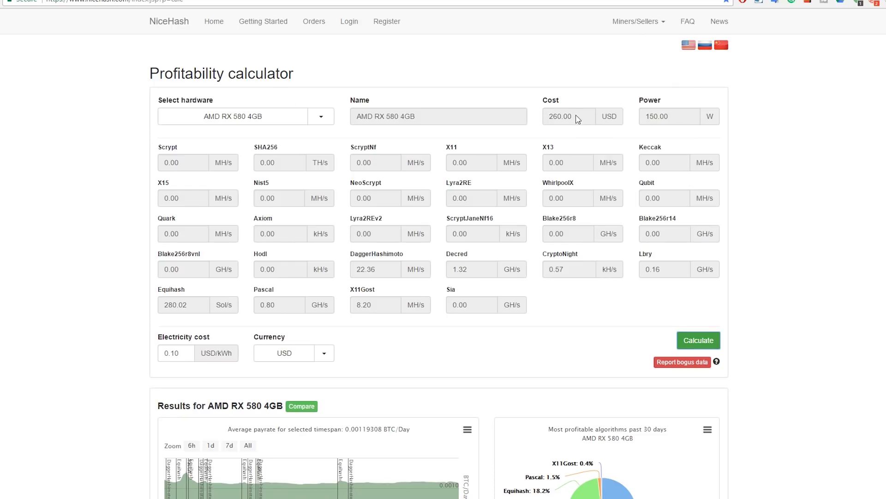
scroll(580, 129, "down", 8)
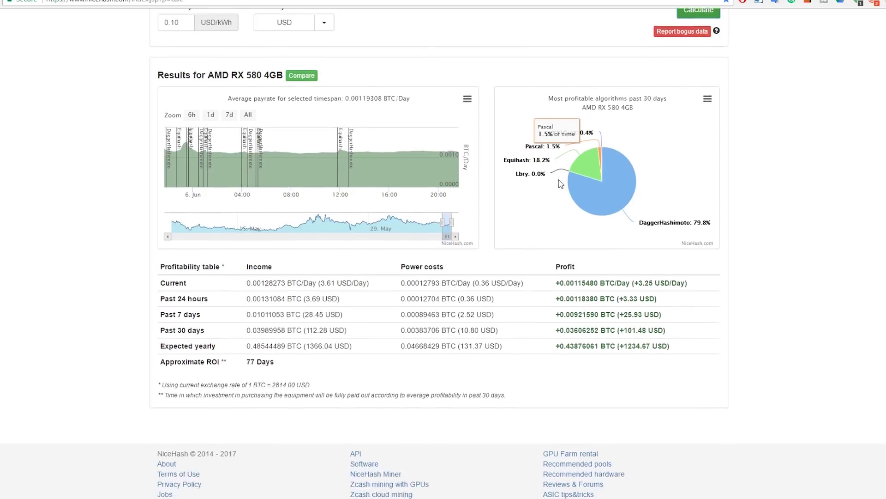
scroll(332, 283, "up", 1)
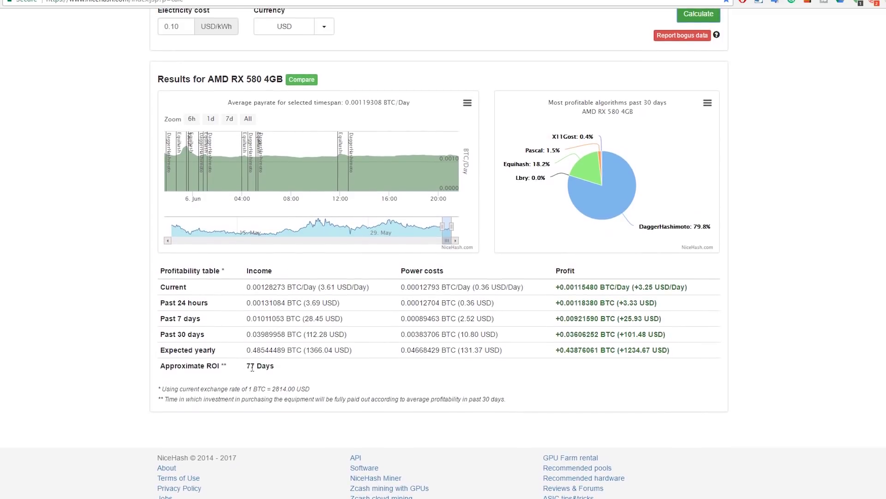
scroll(258, 363, "up", 7)
left_click(321, 116)
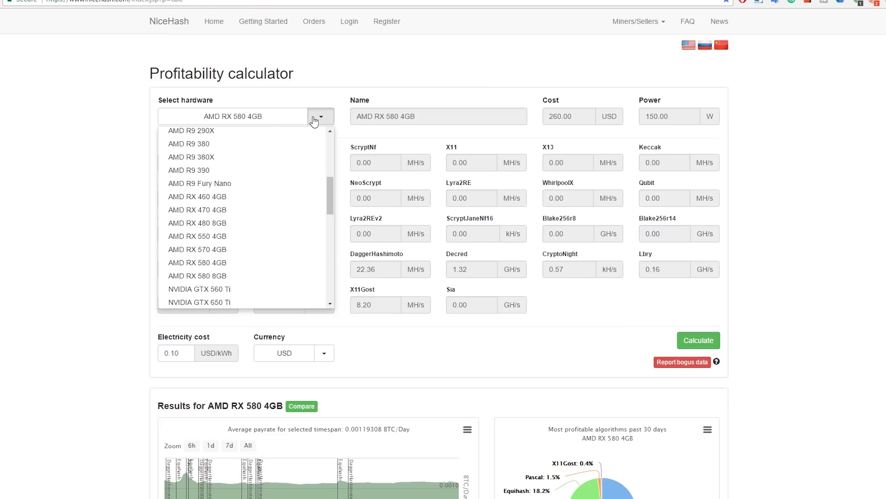
left_click(453, 369)
scroll(554, 369, "down", 6)
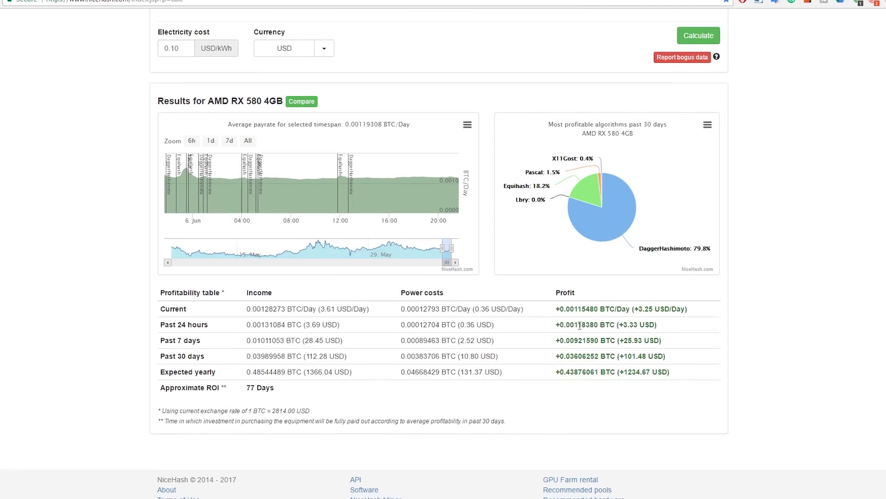
Step: Set the calculator's hardware to NVIDIA GTX 980 and calculate its profitability
scroll(579, 325, "up", 6)
left_click(321, 116)
scroll(283, 254, "down", 5)
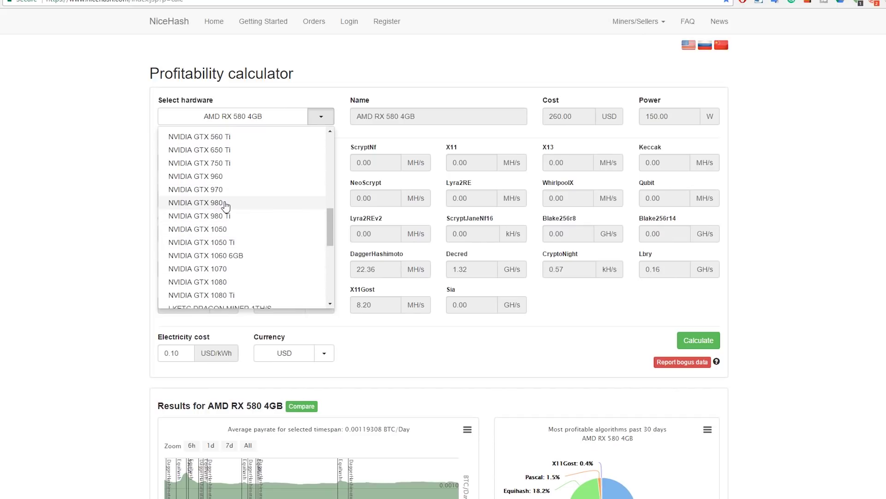
left_click(217, 201)
left_click(702, 342)
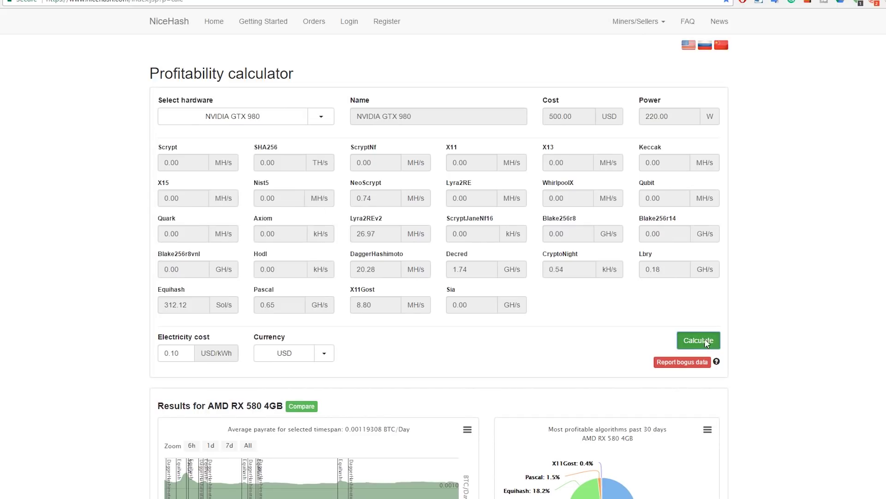
Step: Review the GTX 980's profit table and approximate ROI against its cost and power consumption
scroll(494, 307, "down", 5)
scroll(614, 337, "up", 1)
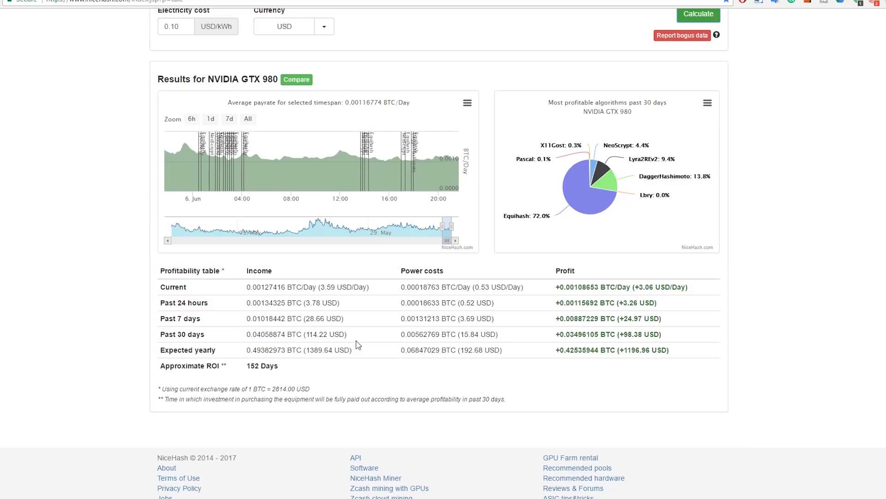
scroll(362, 352, "up", 7)
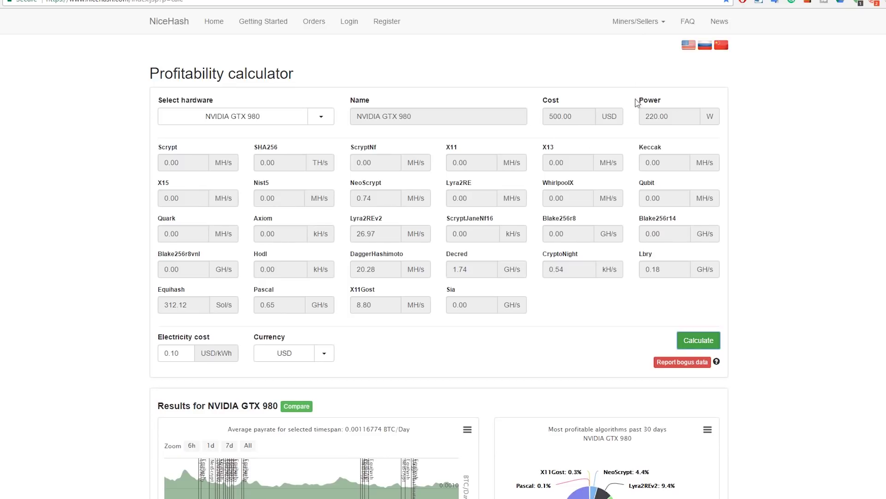
scroll(378, 216, "down", 7)
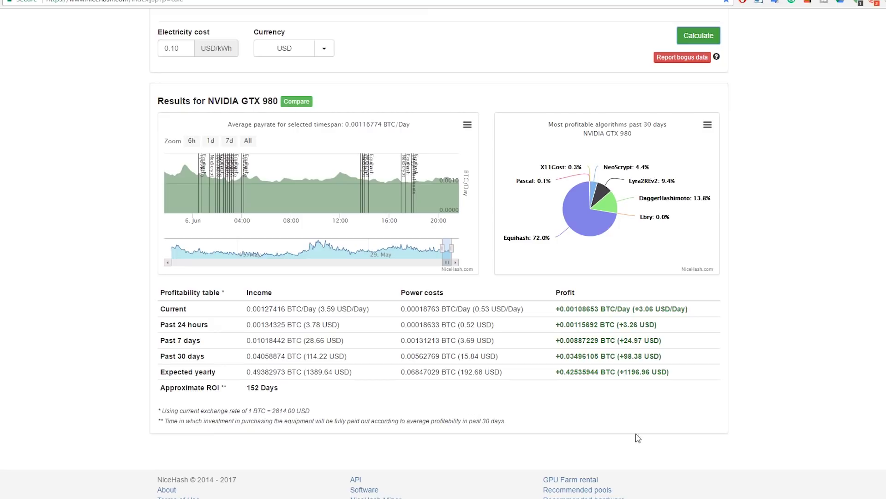
scroll(297, 144, "up", 7)
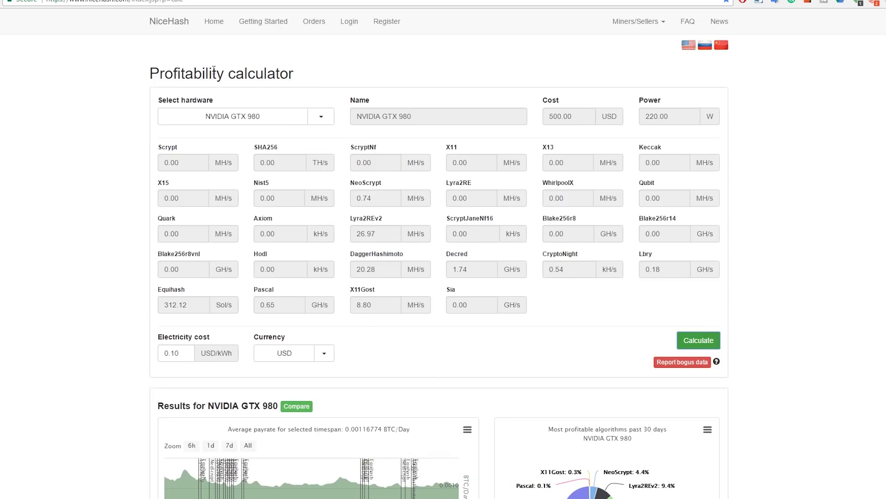
scroll(273, 69, "down", 8)
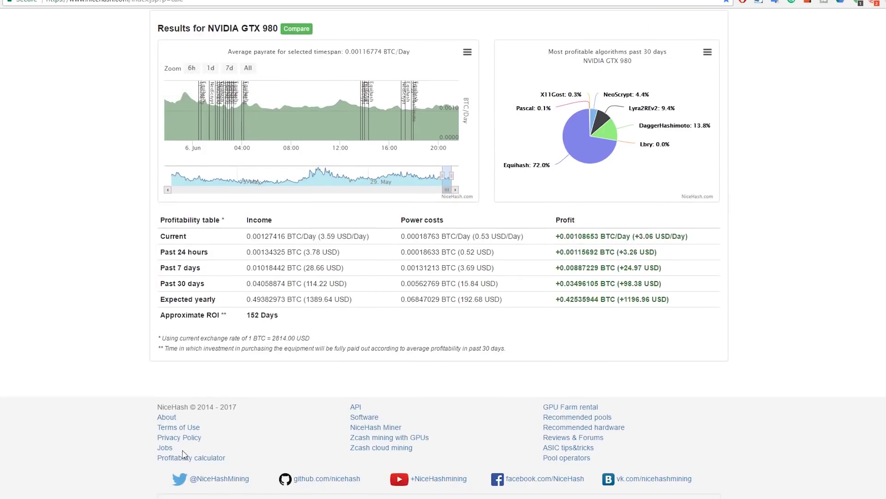
scroll(237, 306, "up", 8)
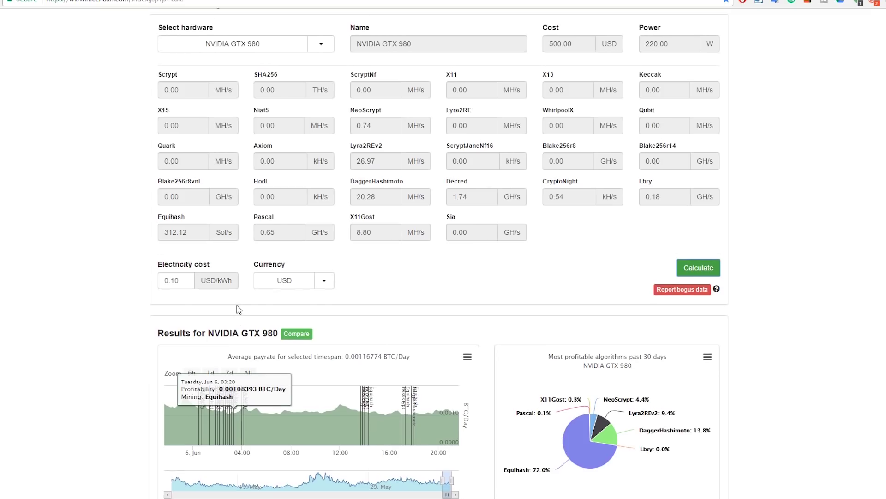
Step: Calculate the profitability of the NVIDIA GTX 650 Ti and check its profit table and approximate ROI
left_click(323, 116)
scroll(234, 150, "down", 2)
scroll(238, 167, "up", 10)
scroll(251, 237, "down", 5)
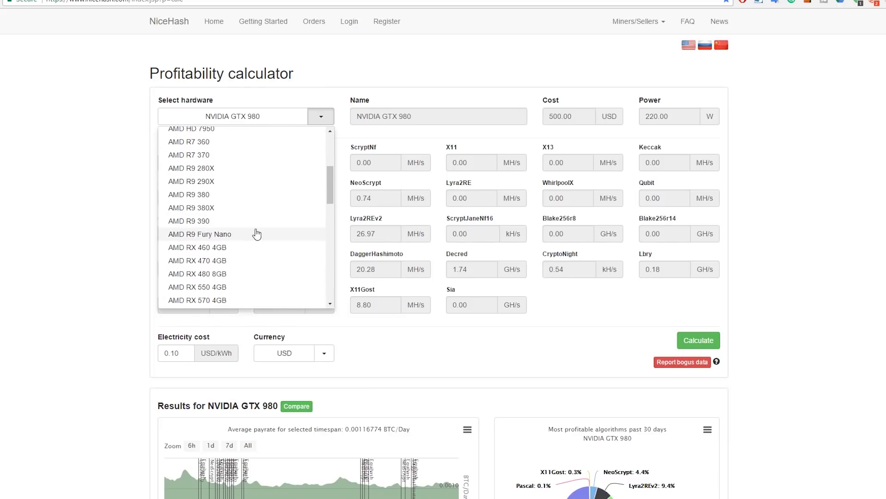
scroll(250, 272, "down", 2)
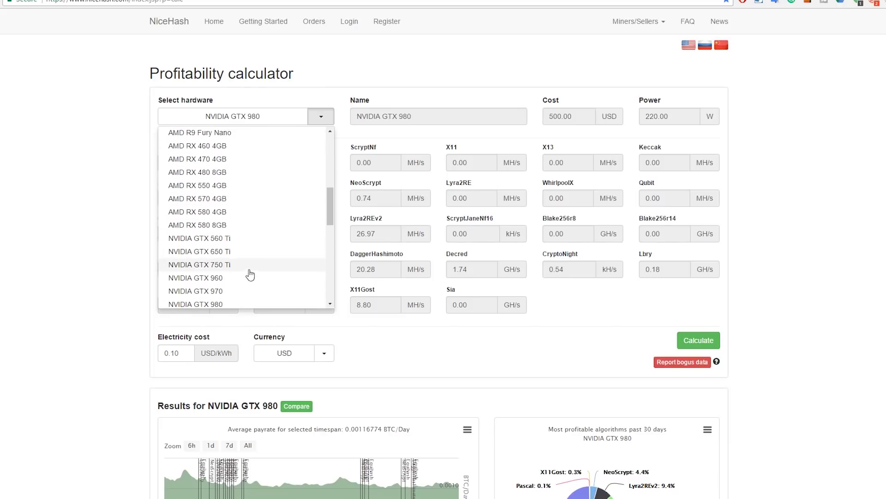
left_click(226, 253)
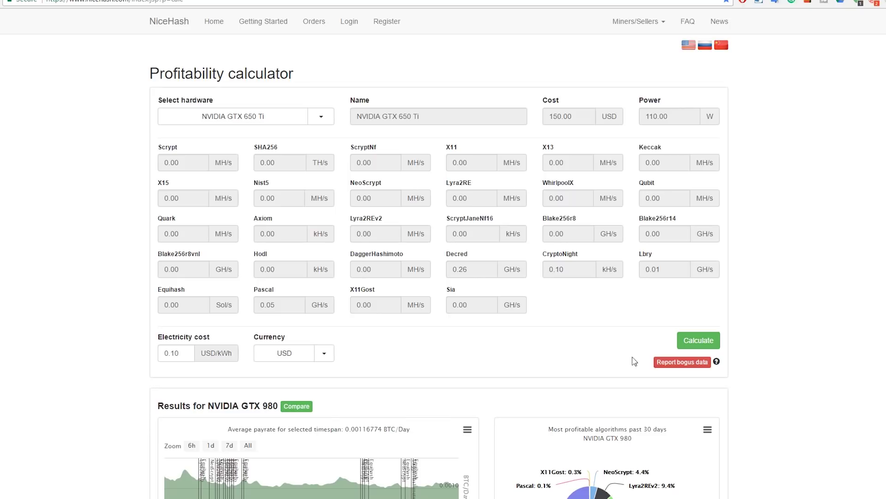
left_click(689, 341)
scroll(550, 304, "down", 8)
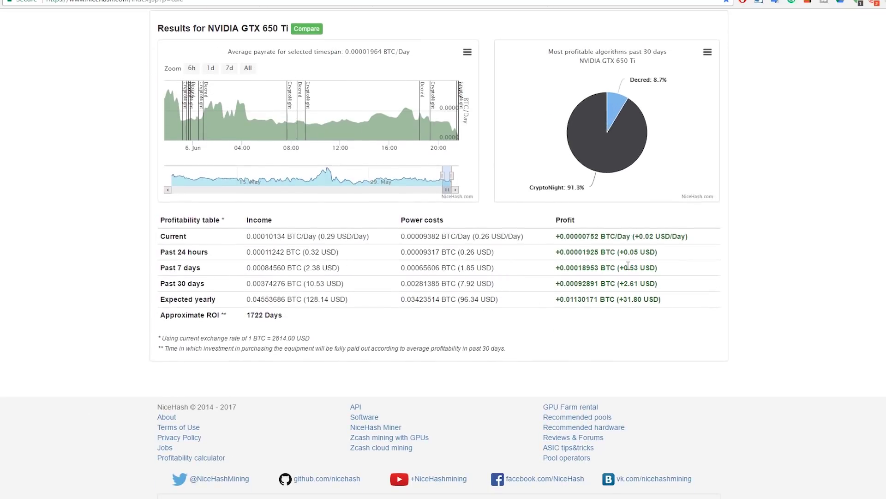
Step: Calculate the profitability of the NVIDIA GTX 970 and look over its results
scroll(406, 208, "up", 8)
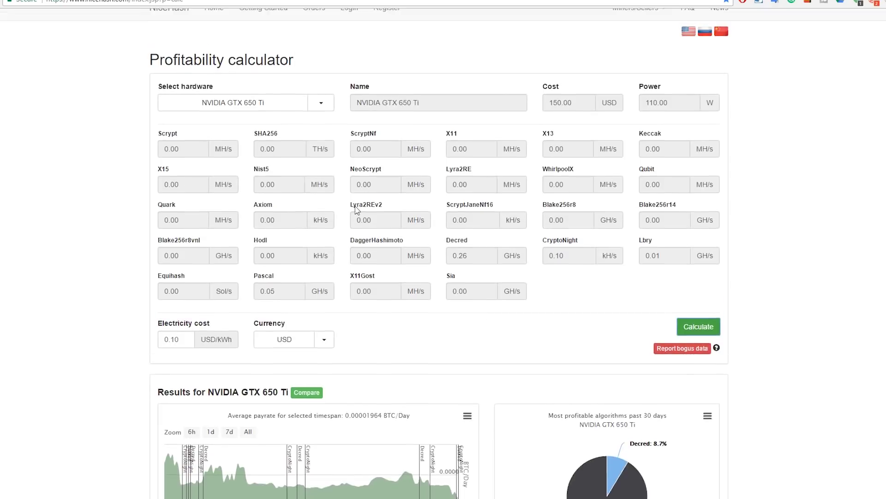
left_click(321, 117)
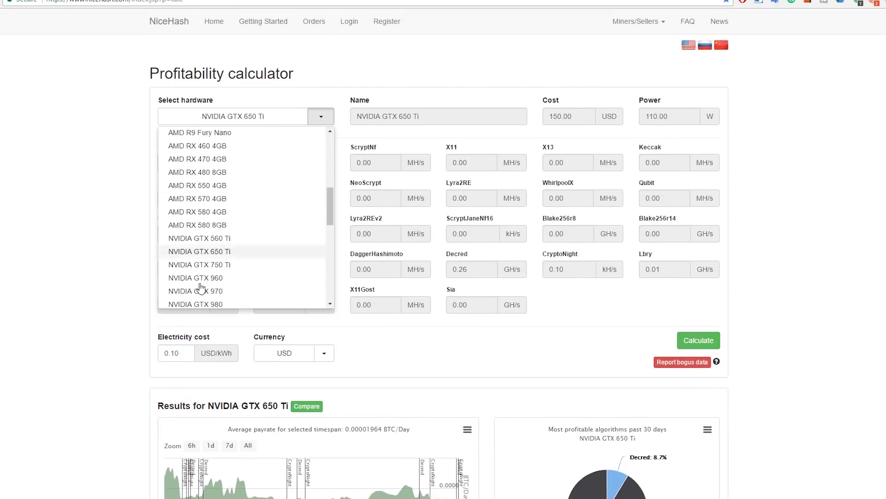
scroll(252, 233, "down", 2)
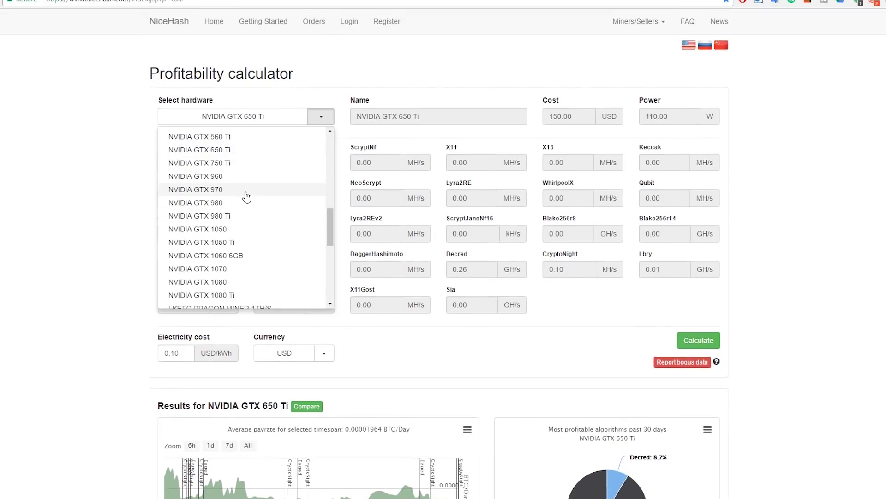
left_click(224, 190)
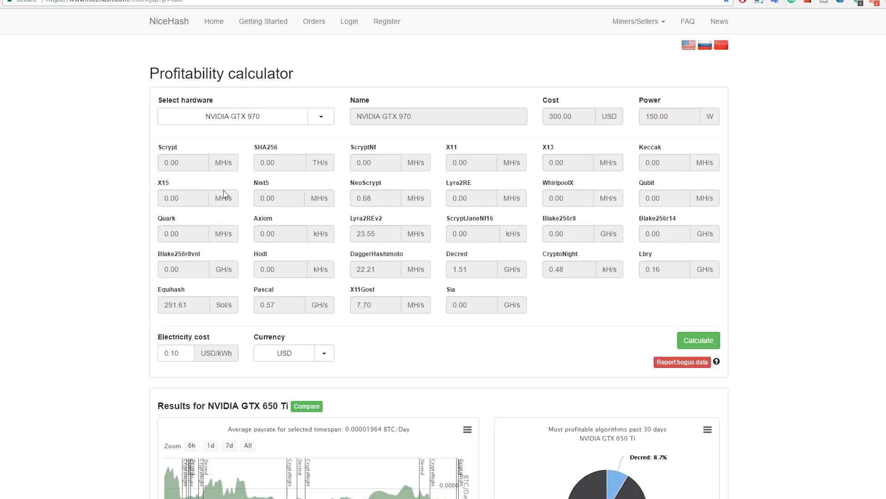
scroll(632, 346, "down", 2)
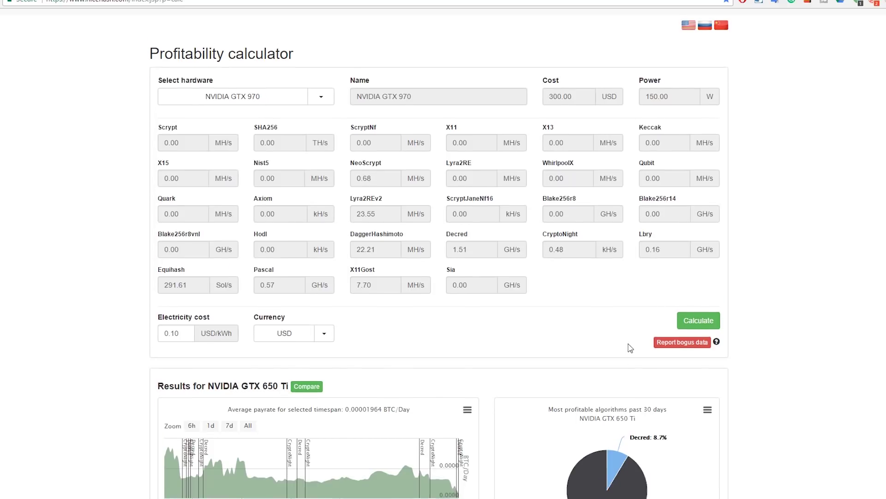
left_click(695, 243)
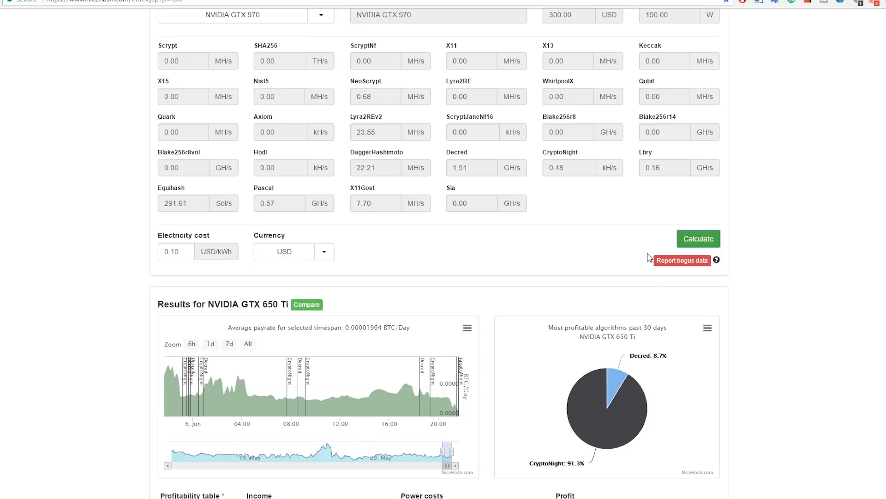
scroll(637, 258, "down", 6)
scroll(577, 260, "up", 1)
Step: Calculate the profitability of the NVIDIA GTX 960 and check its profit table and approximate ROI
scroll(576, 261, "up", 7)
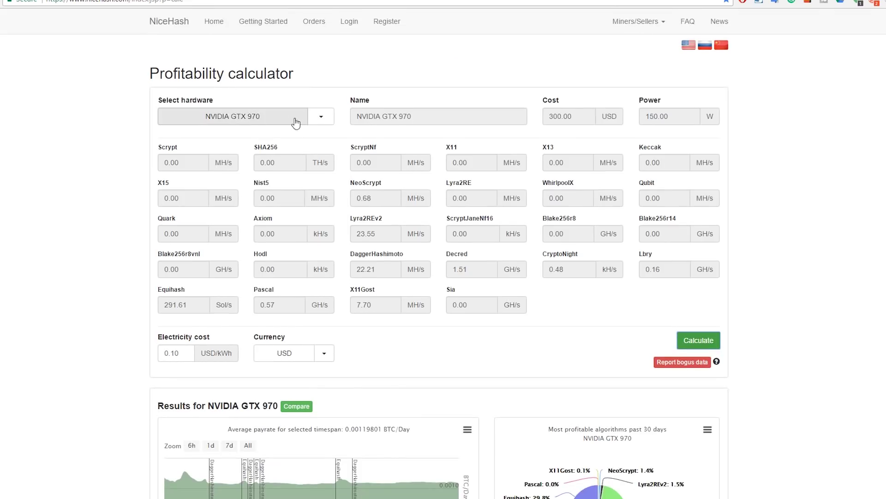
left_click(320, 117)
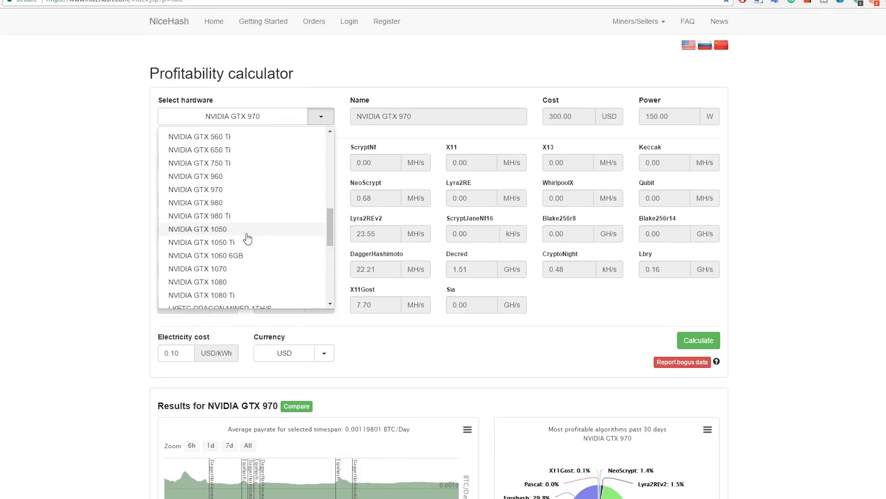
left_click(222, 177)
left_click(713, 345)
scroll(639, 336, "down", 8)
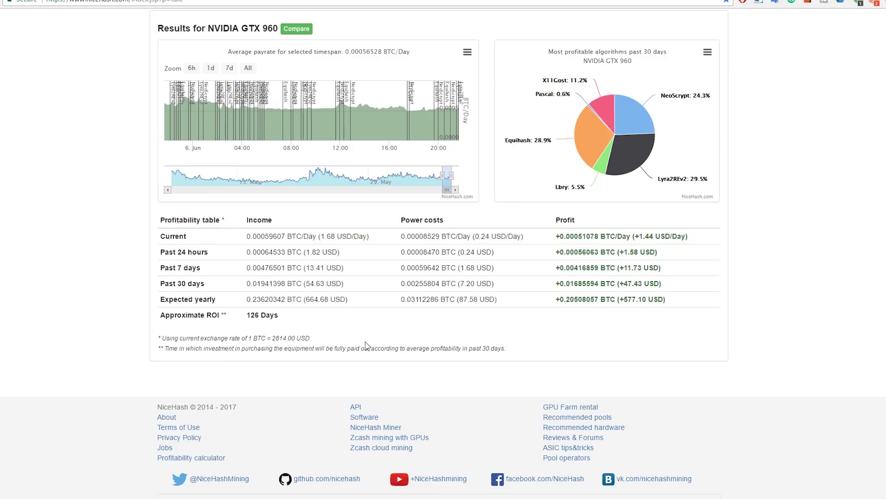
Step: Calculate the profitability of the NVIDIA GTX 1050 Ti and check its profit table and approximate ROI
scroll(364, 345, "up", 8)
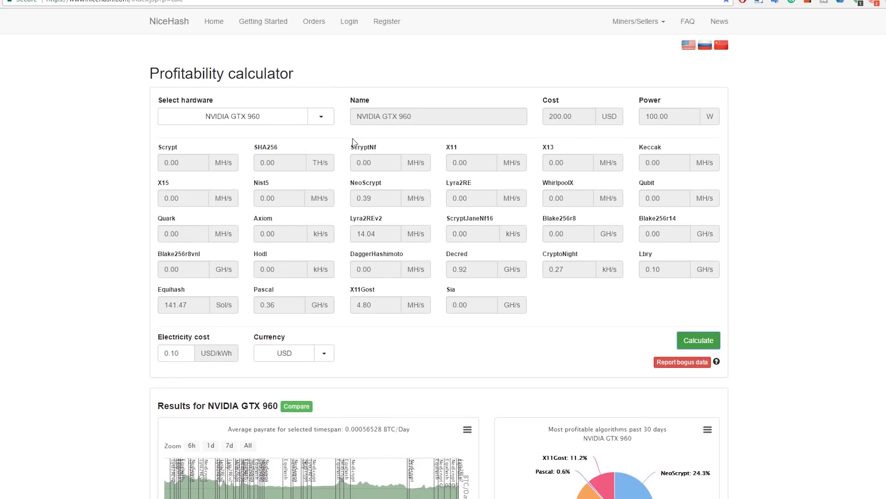
left_click(321, 117)
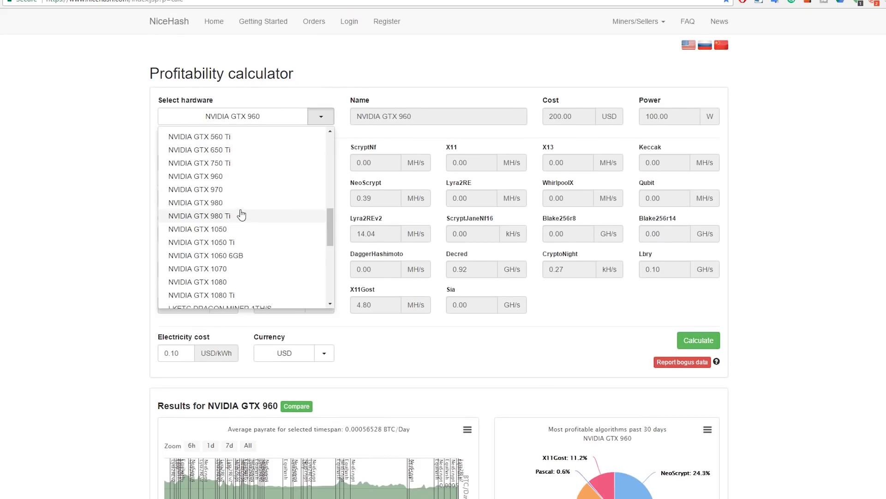
scroll(238, 199, "up", 1)
scroll(242, 259, "down", 1)
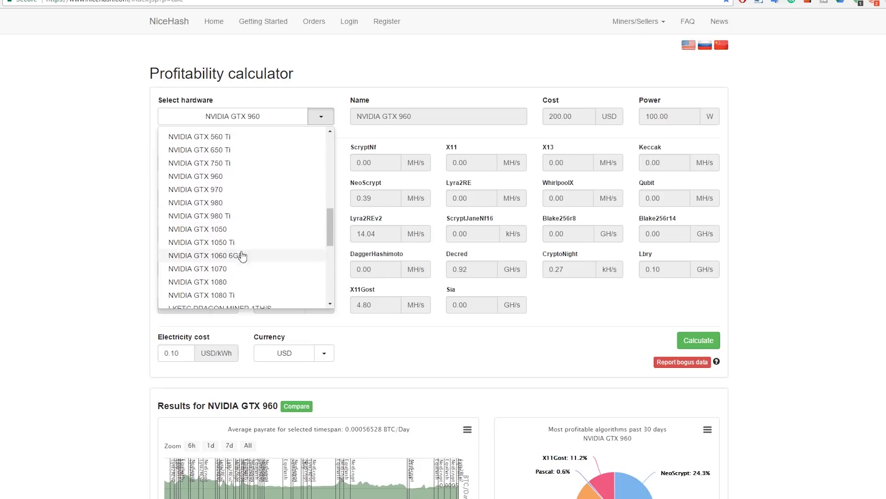
left_click(241, 247)
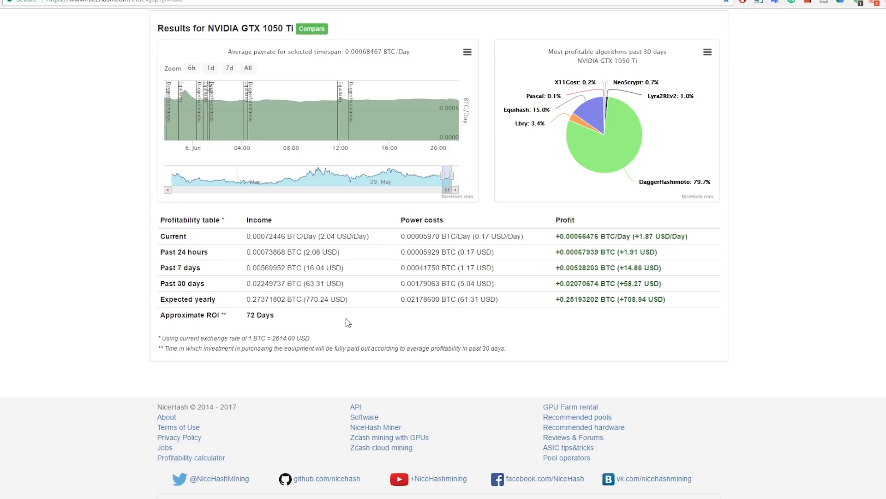
scroll(251, 297, "up", 2)
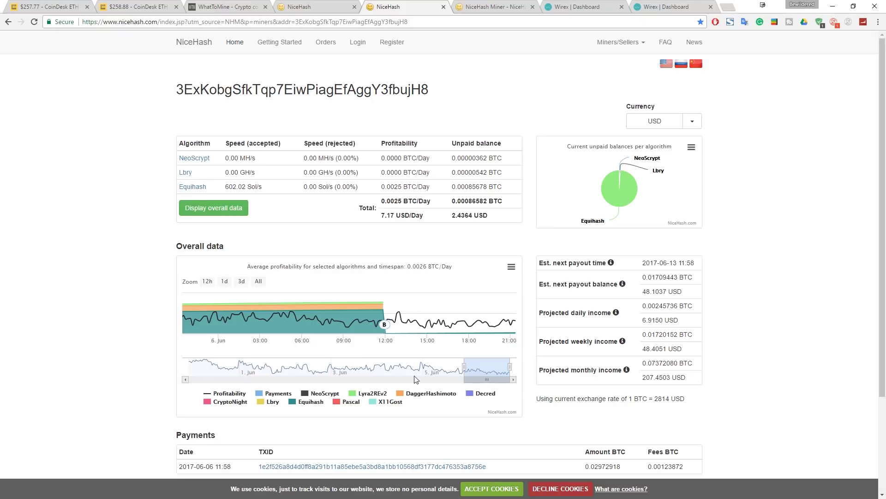
Step: Switch from the browser to NiceHash Miner and start mining on the ASUS GeForce GTX 1060 6GB
left_click(839, 9)
left_click(576, 375)
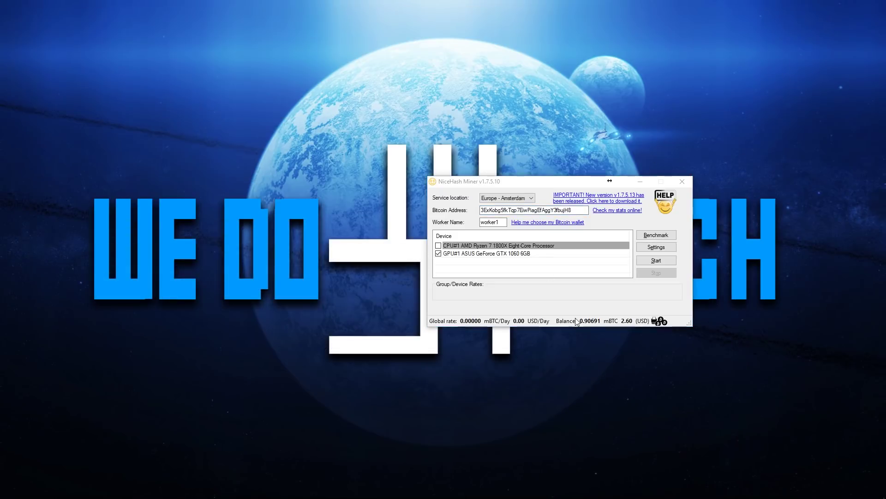
left_click_drag(551, 183, 444, 173)
left_click(481, 202)
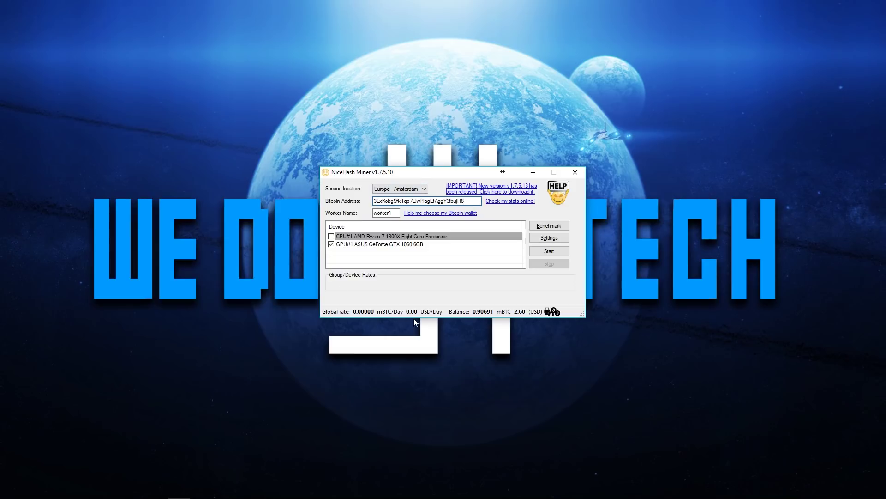
left_click(549, 251)
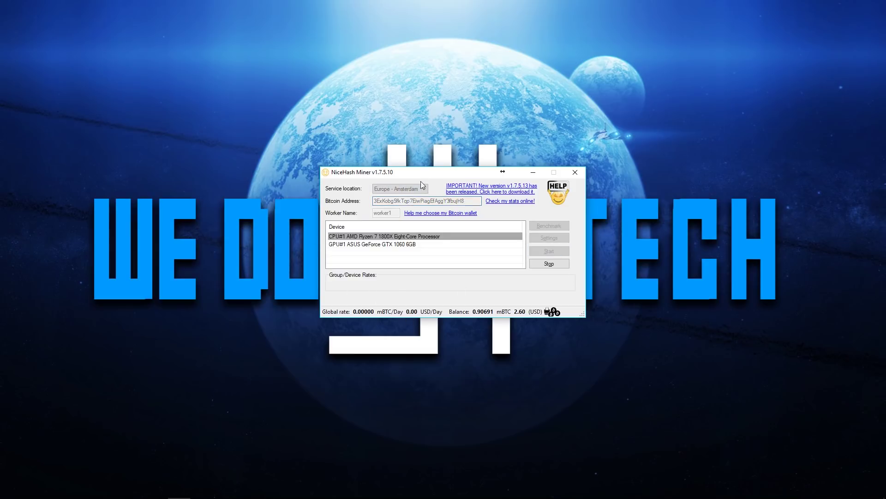
Step: Place the miner window beside the excavator console so the mining log and the device's speed and rate can be watched together
left_click(459, 174)
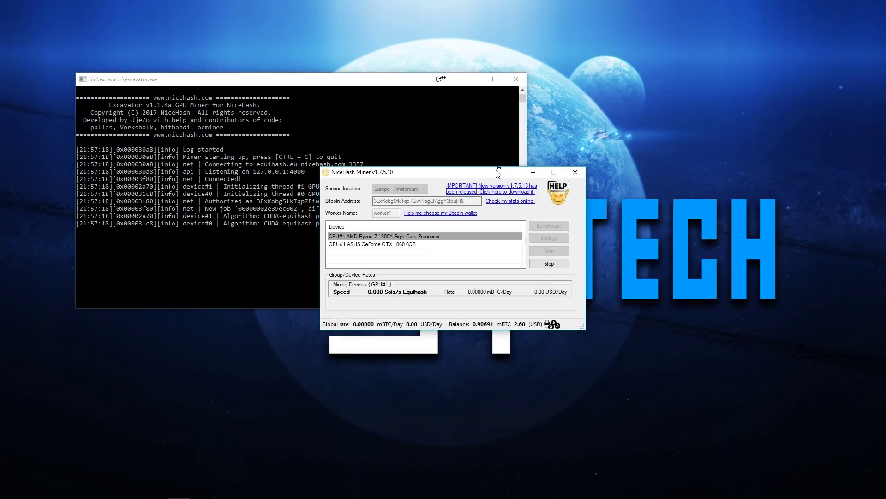
left_click_drag(459, 174, 667, 79)
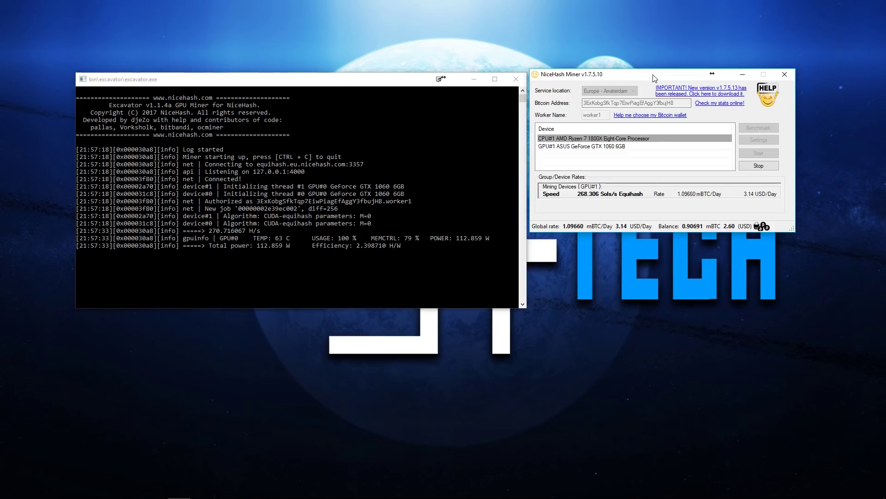
left_click_drag(653, 74, 660, 82)
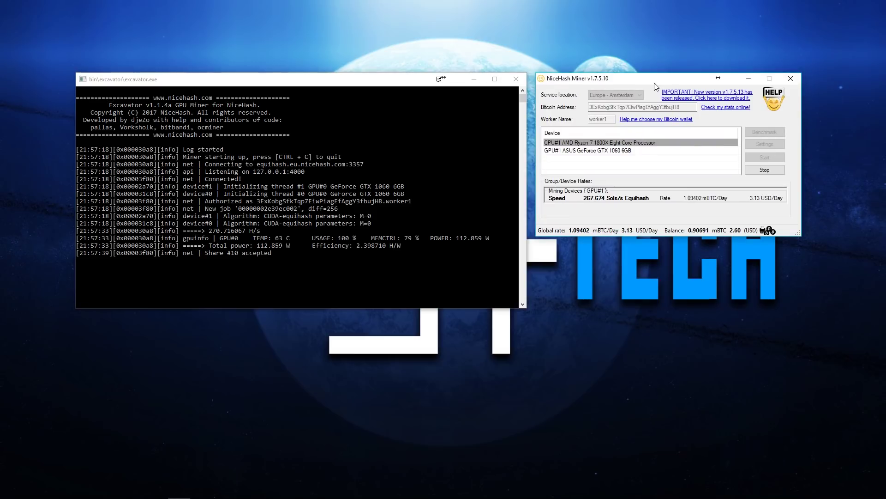
left_click_drag(651, 81, 649, 83)
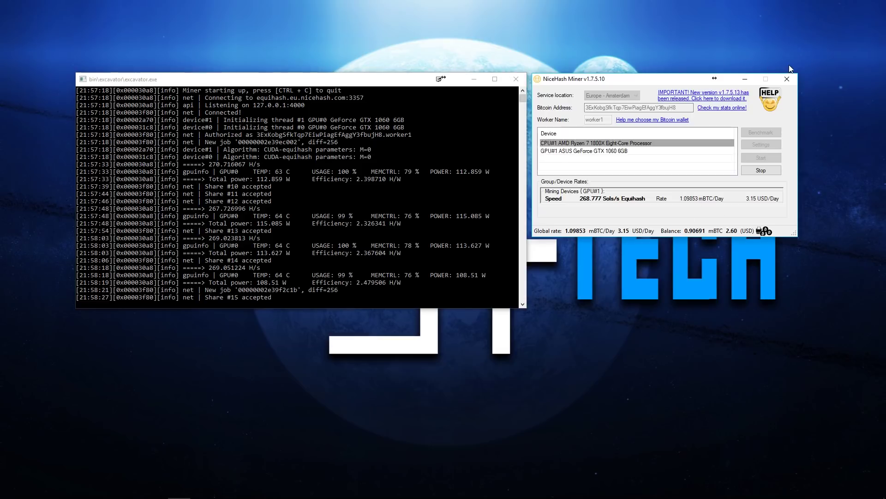
mouse_move(653, 85)
left_mouse_down()
mouse_move(661, 165)
mouse_move(664, 88)
mouse_move(654, 82)
left_mouse_up()
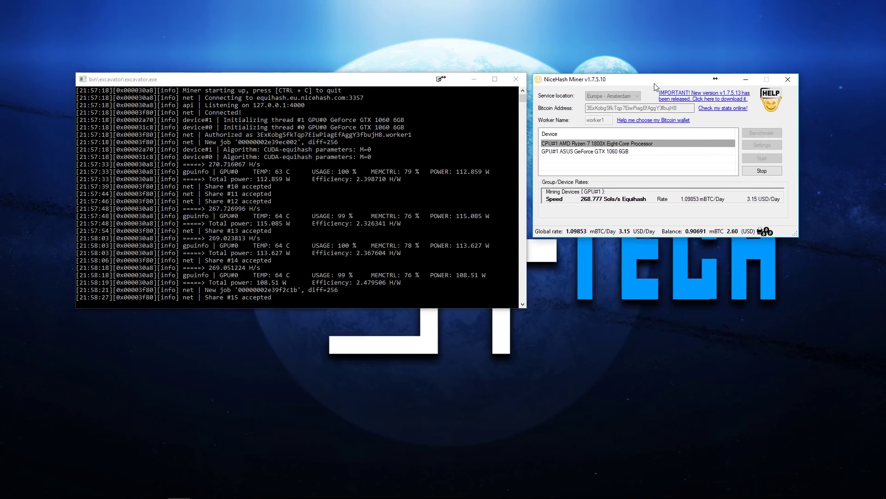